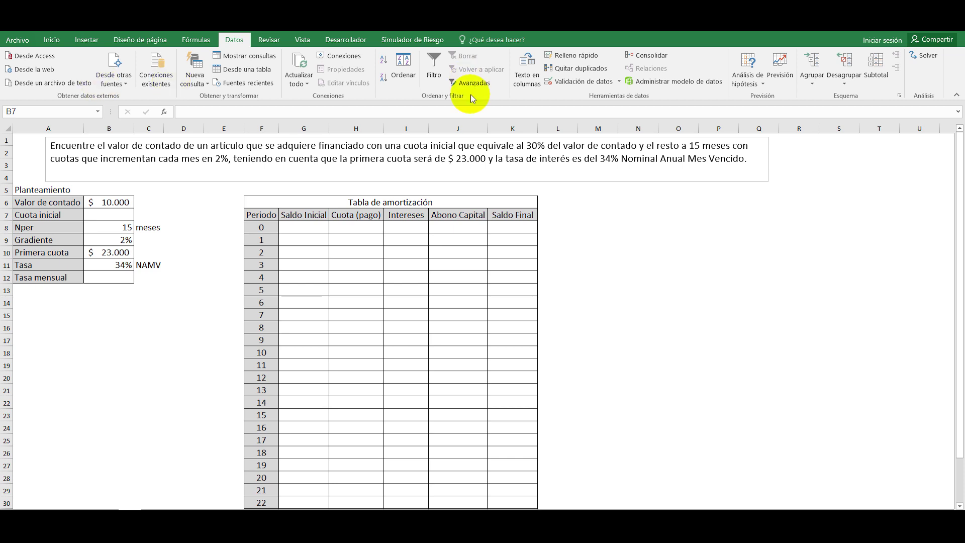
{"action": "left_click", "coordinate": [121, 201]}
{"action": "left_click", "coordinate": [118, 215]}
{"action": "type", "text": "="}
{"action": "left_click", "coordinate": [117, 203]}
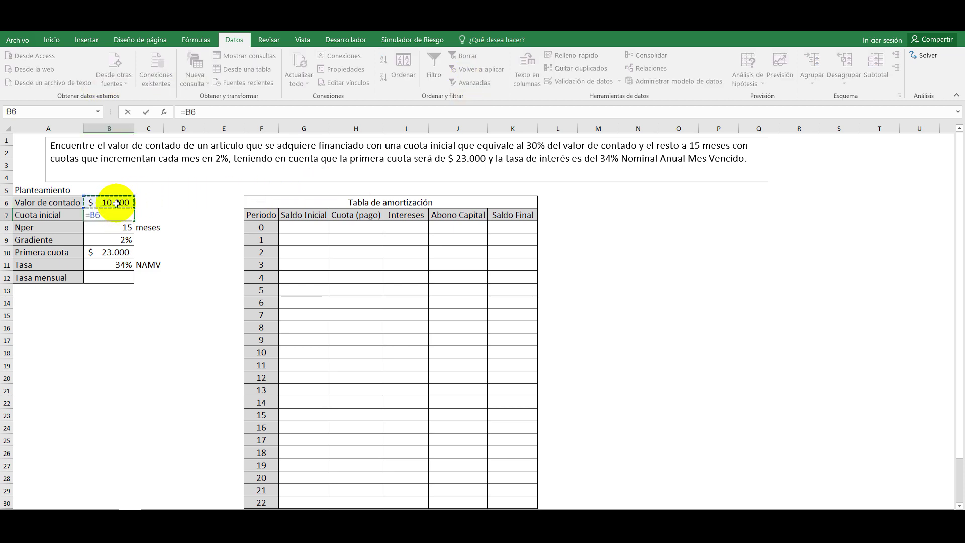
{"action": "type", "text": "*30%"}
{"action": "key", "text": "Return"}
{"action": "key", "text": "ctrl+z"}
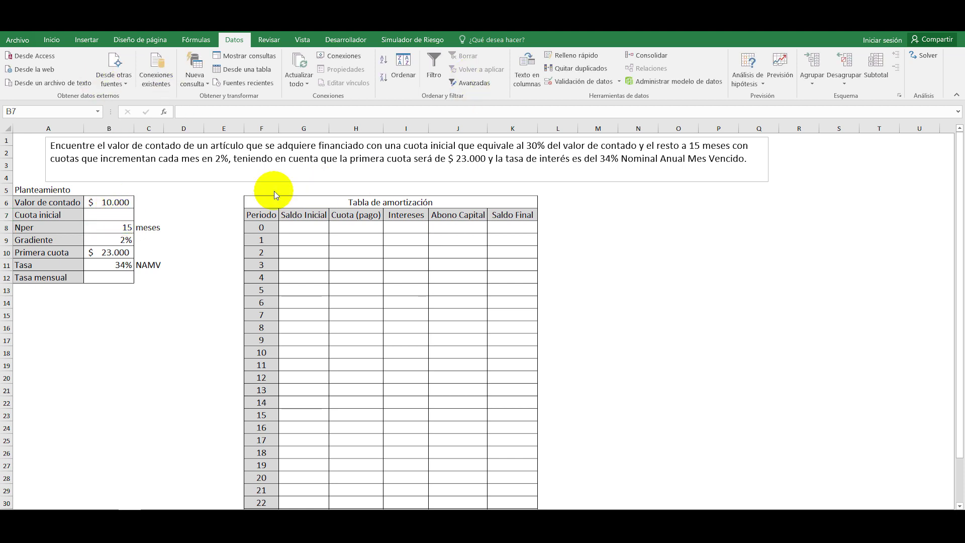
Calculate the Cuota inicial in B7 as 30% of the Valor de contado with =B6*30%.
{"action": "type", "text": "="}
{"action": "left_click", "coordinate": [116, 203]}
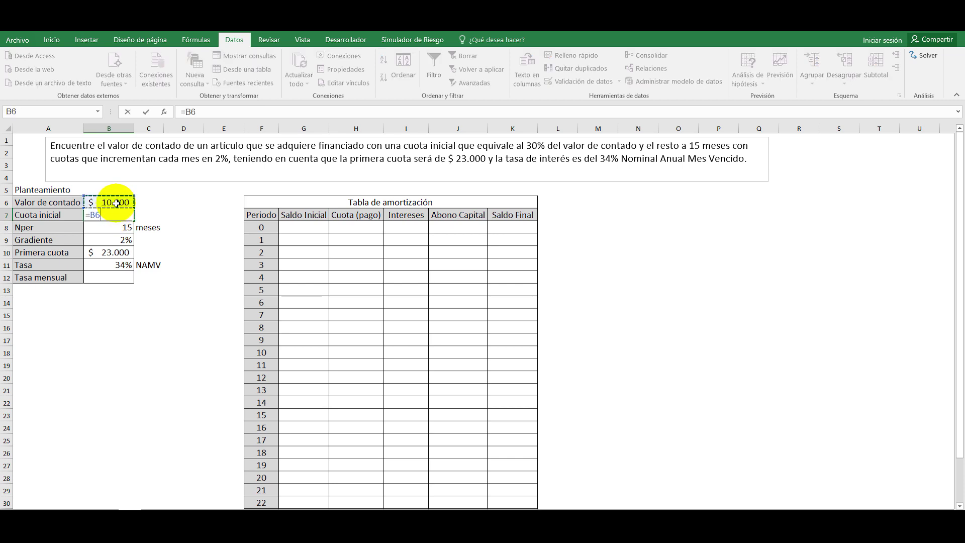
{"action": "type", "text": "*30%"}
{"action": "key", "text": "Return"}
{"action": "left_click", "coordinate": [123, 216]}
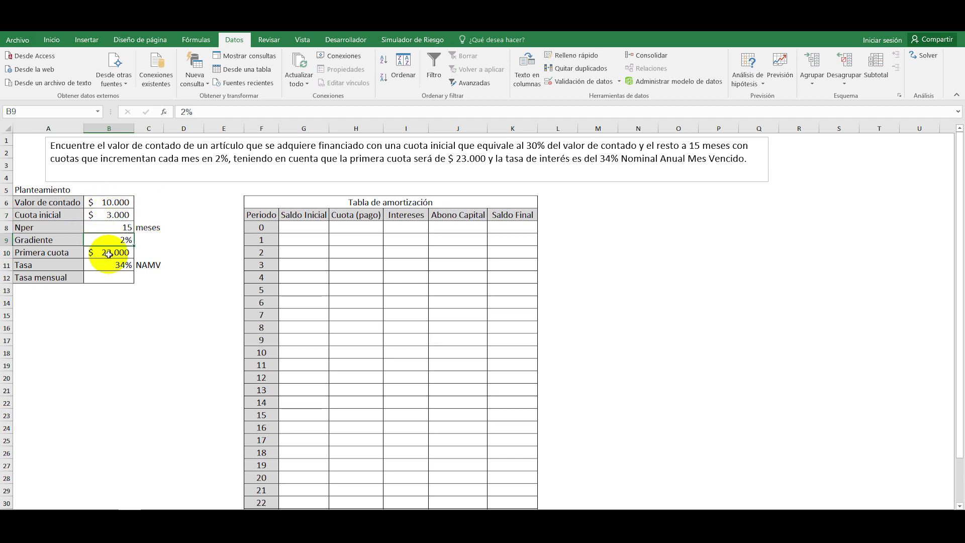
Calculate the Tasa mensual in B12 by dividing the nominal annual rate in B11 by 12.
{"action": "left_click", "coordinate": [111, 252]}
{"action": "left_click", "coordinate": [108, 277]}
{"action": "type", "text": "="}
{"action": "left_click", "coordinate": [109, 265]}
{"action": "type", "text": "/12"}
{"action": "key", "text": "Return"}
Link the period 0 payment in H8 to the Cuota inicial in B7.
{"action": "left_click", "coordinate": [344, 227]}
{"action": "type", "text": "="}
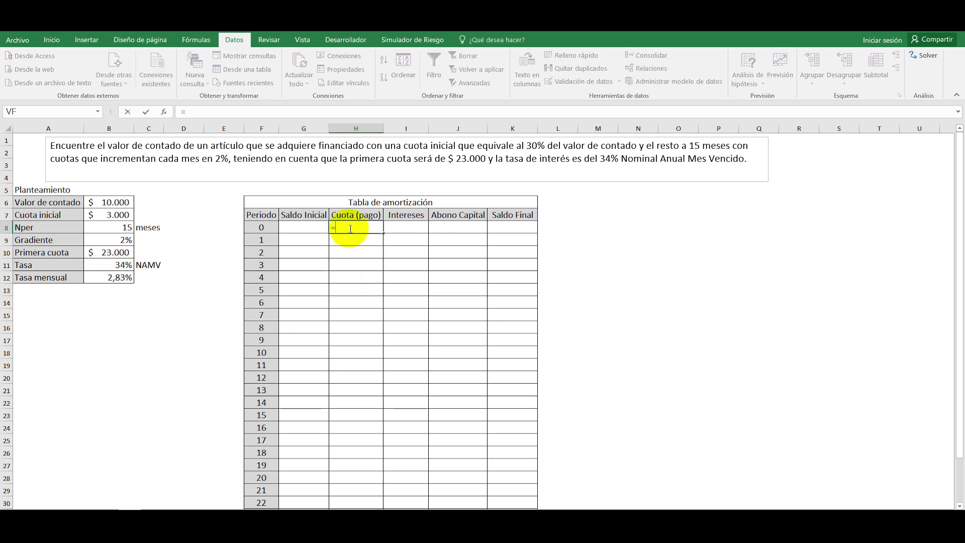
{"action": "left_click", "coordinate": [120, 214]}
{"action": "key", "text": "Return"}
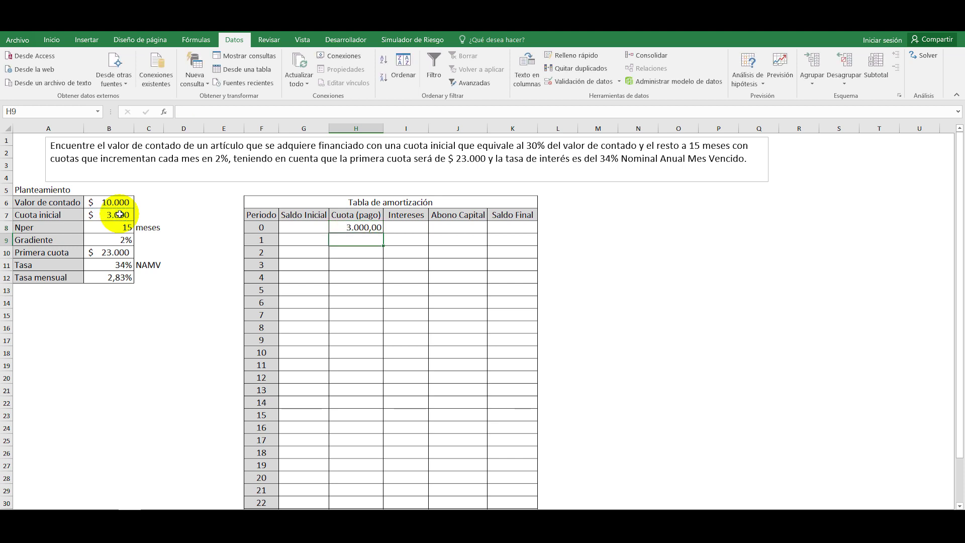
Calculate the period 0 Saldo Final in K8 as Valor de contado minus the period 0 payment, =B6-H8.
{"action": "left_click", "coordinate": [506, 228]}
{"action": "type", "text": "="}
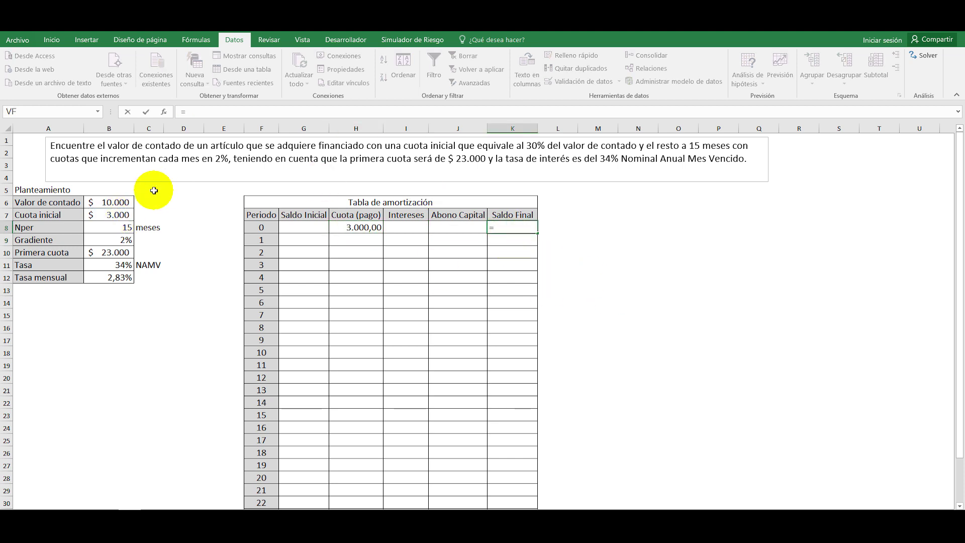
{"action": "left_click", "coordinate": [116, 201]}
{"action": "type", "text": "-"}
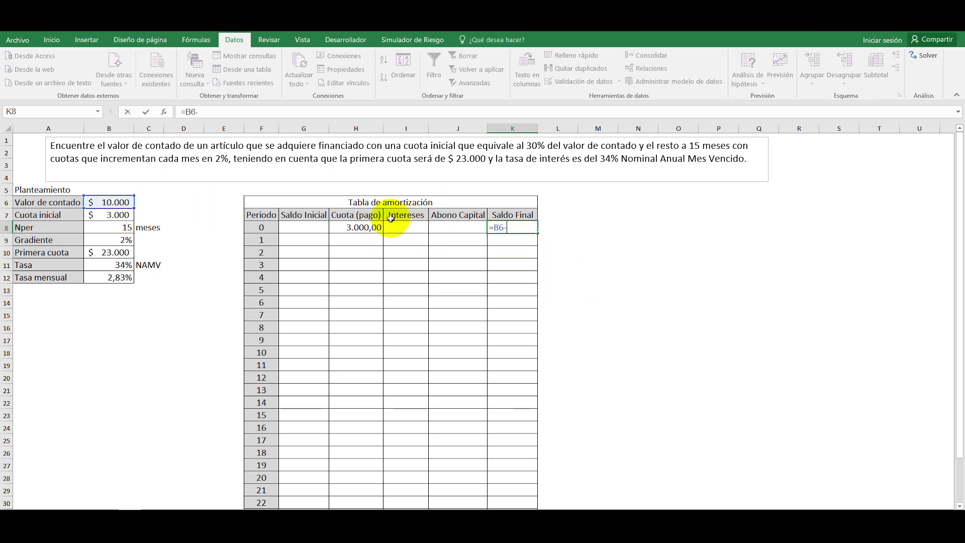
{"action": "left_click", "coordinate": [374, 227]}
{"action": "key", "text": "Return"}
Link the period 1 payment in H9 to the Primera cuota in B10.
{"action": "left_click", "coordinate": [370, 239]}
{"action": "type", "text": "="}
{"action": "left_click", "coordinate": [114, 251]}
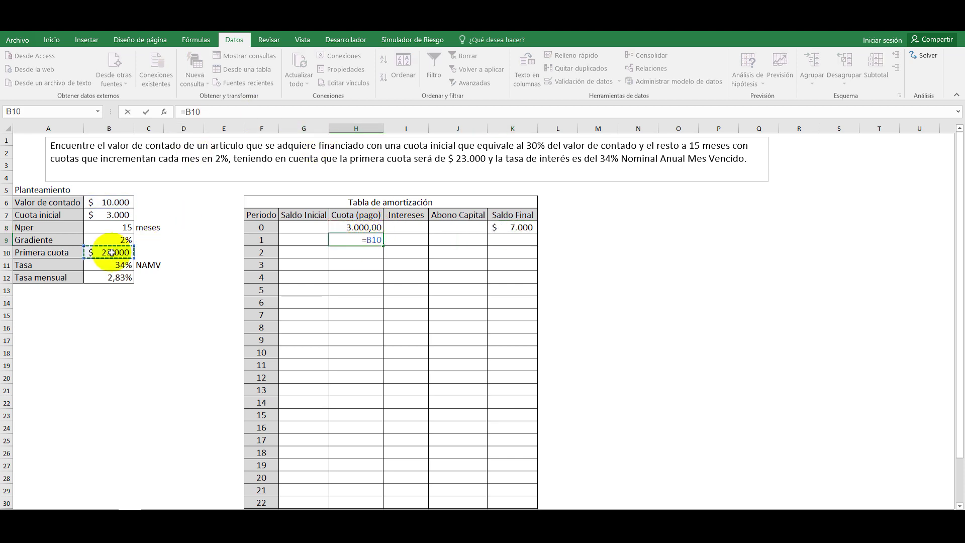
{"action": "key", "text": "Return"}
Calculate the period 2 payment in H10 with =H9*$B$9+H9 and fill the formula down the remaining periods of the Cuota column.
{"action": "type", "text": "="}
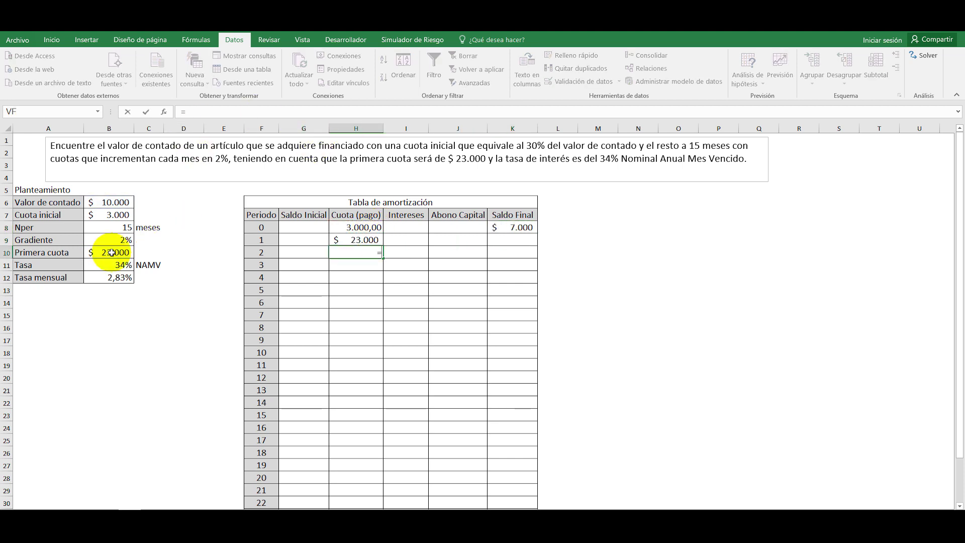
{"action": "left_click", "coordinate": [354, 238]}
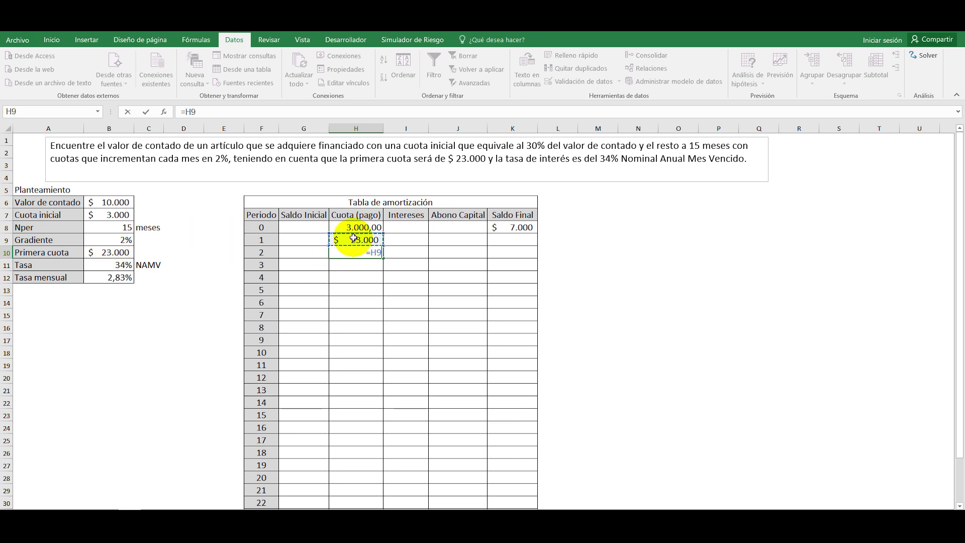
{"action": "type", "text": "*"}
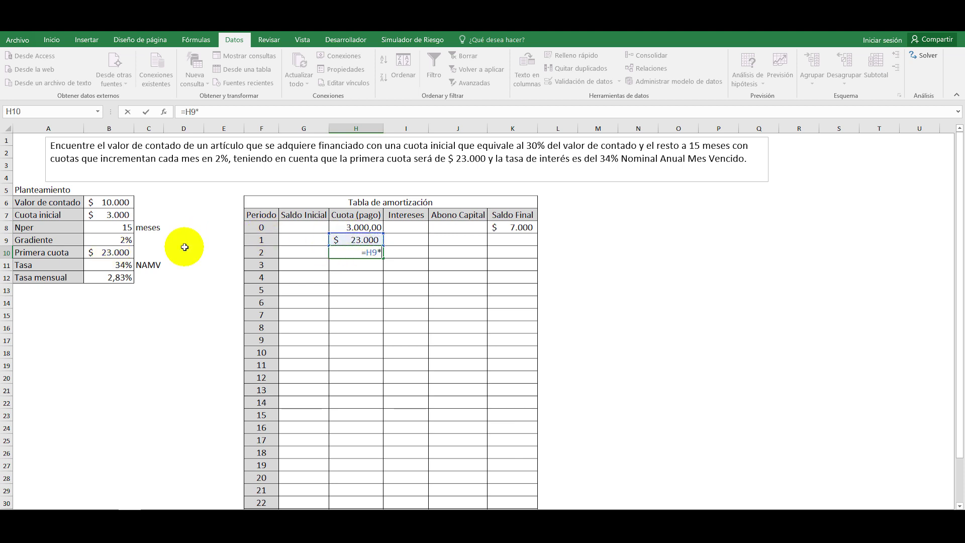
{"action": "left_click", "coordinate": [111, 237]}
{"action": "key", "text": "F4"}
{"action": "type", "text": "+"}
{"action": "left_click", "coordinate": [353, 240]}
{"action": "key", "text": "Return"}
{"action": "left_click", "coordinate": [356, 252]}
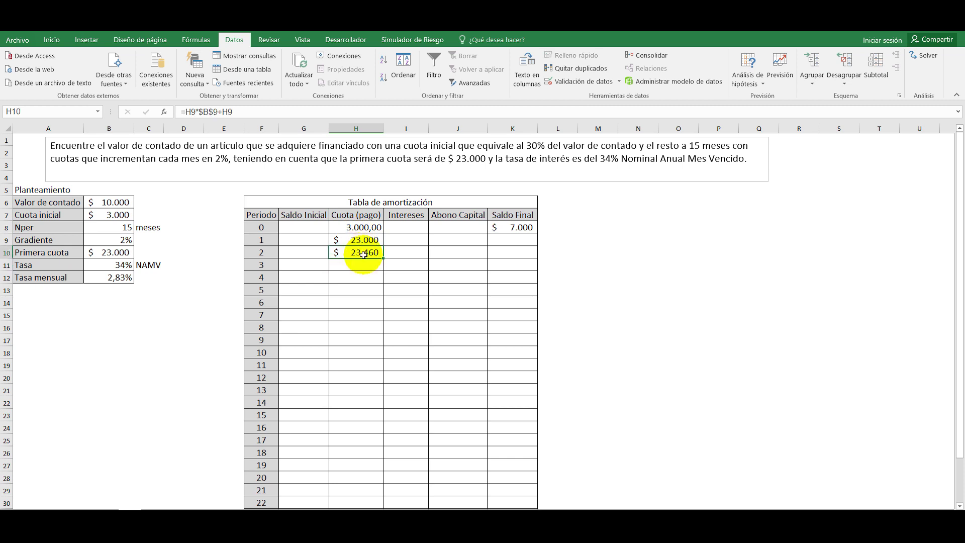
{"action": "double_click", "coordinate": [383, 258]}
Link the period 1 Saldo Inicial in G9 to the previous Saldo Final in K8 and fill it down through all periods.
{"action": "left_click", "coordinate": [304, 238]}
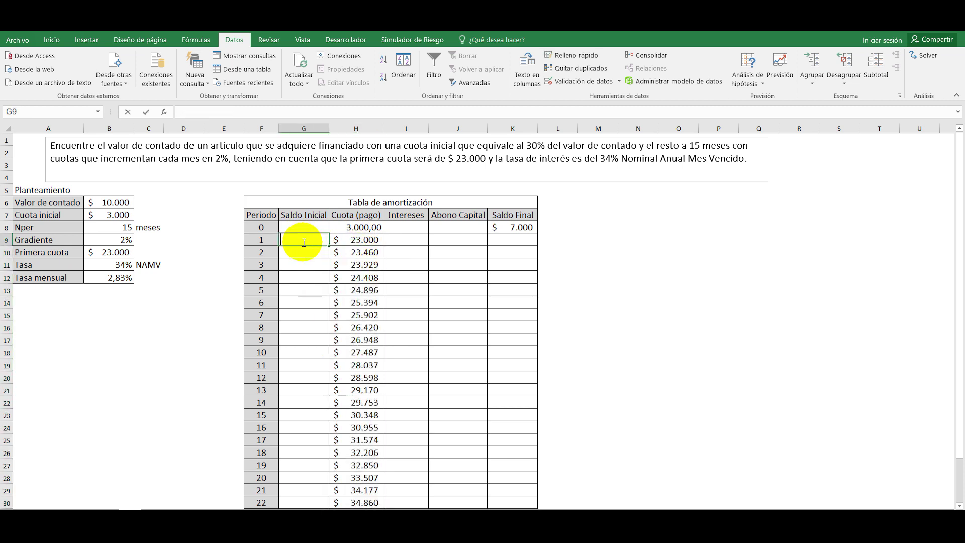
{"action": "type", "text": "="}
{"action": "left_click", "coordinate": [514, 228]}
{"action": "key", "text": "Return"}
{"action": "left_click", "coordinate": [307, 240]}
{"action": "double_click", "coordinate": [331, 246]}
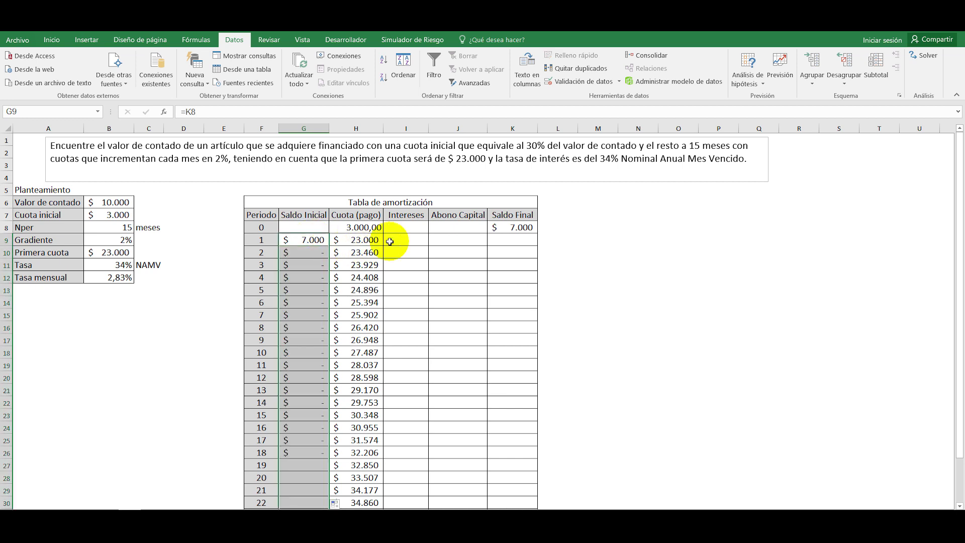
Calculate the period 1 Intereses in I9 as Saldo Inicial times the fixed monthly rate, =G9*$B$12.
{"action": "left_click", "coordinate": [398, 239]}
{"action": "type", "text": "="}
{"action": "left_click", "coordinate": [299, 242]}
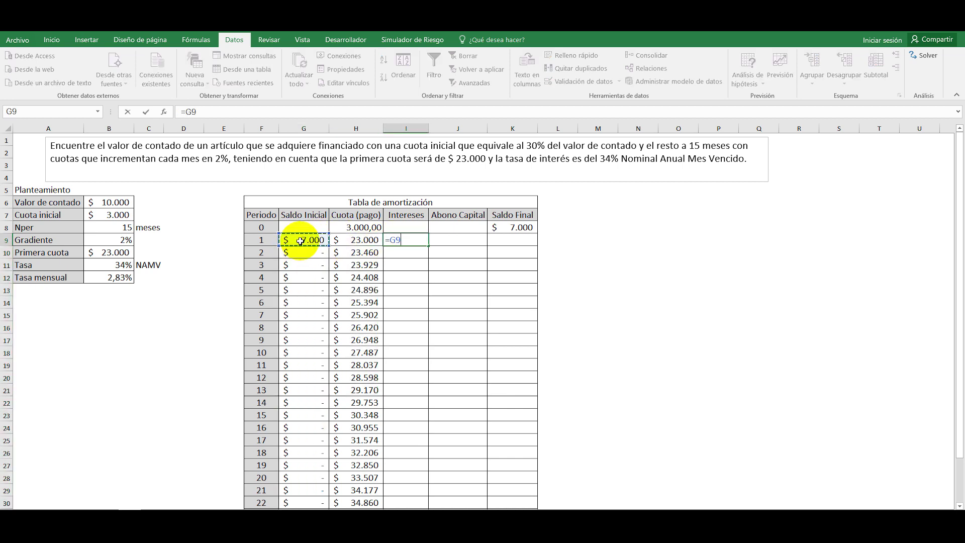
{"action": "type", "text": "*"}
{"action": "left_click", "coordinate": [117, 277]}
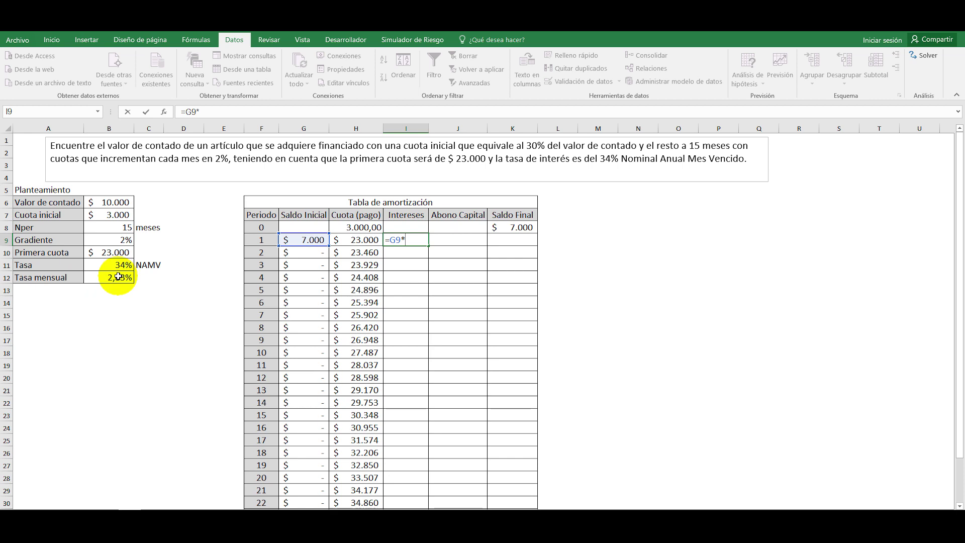
{"action": "key", "text": "F4"}
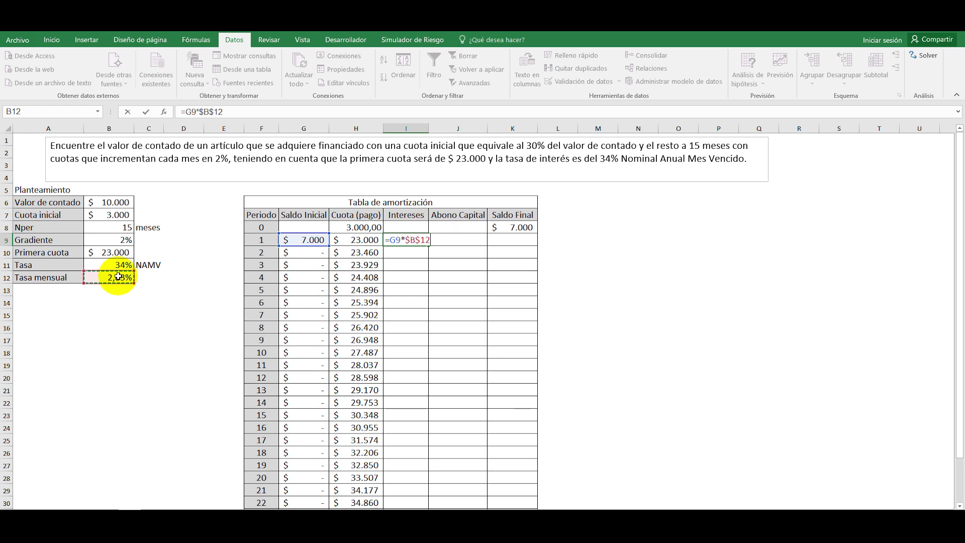
{"action": "key", "text": "Return"}
Calculate the period 1 Abono Capital in J9 as the payment minus the interest, =H9-I9.
{"action": "left_click", "coordinate": [459, 241]}
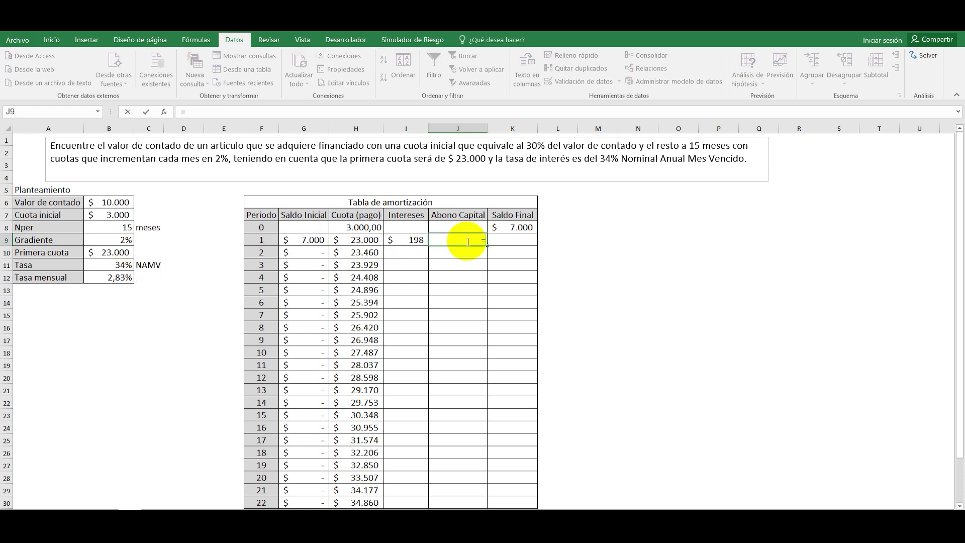
{"action": "type", "text": "="}
{"action": "left_click", "coordinate": [379, 239]}
{"action": "type", "text": "-"}
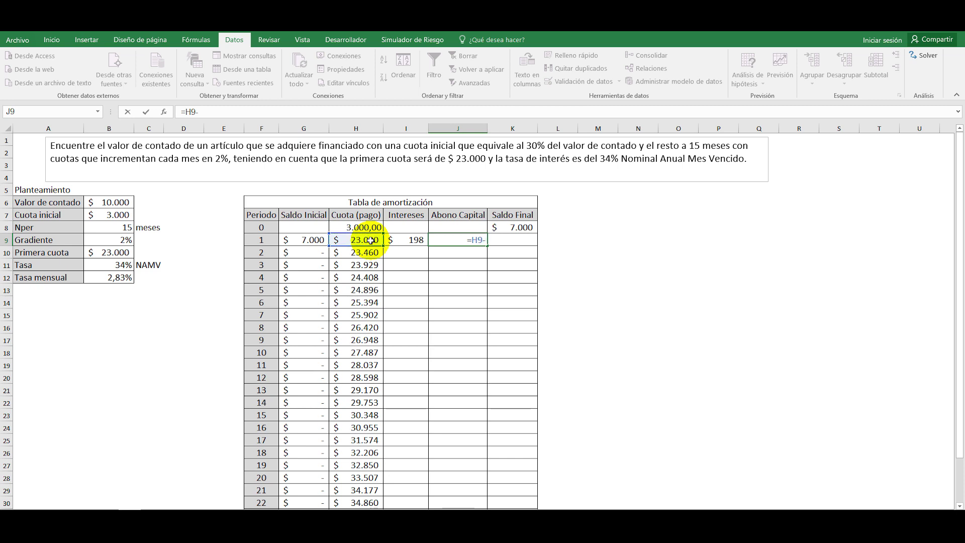
{"action": "left_click", "coordinate": [402, 246]}
{"action": "key", "text": "Return"}
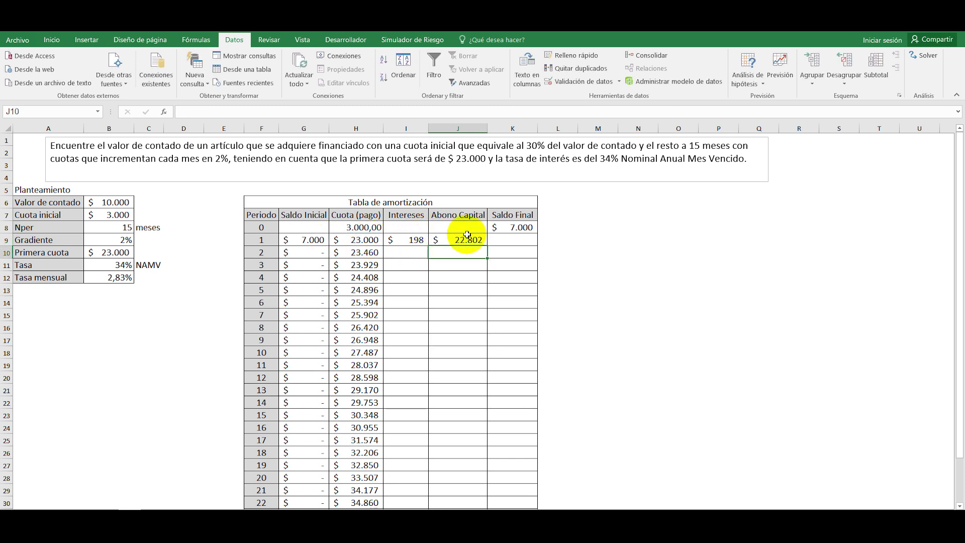
Calculate the period 1 Saldo Final in K9 as =K8-J9 and fill Intereses, Abono Capital and Saldo Final (I9:K9) down through period 24.
{"action": "left_click", "coordinate": [505, 241]}
{"action": "type", "text": "="}
{"action": "left_click", "coordinate": [510, 227]}
{"action": "type", "text": "-"}
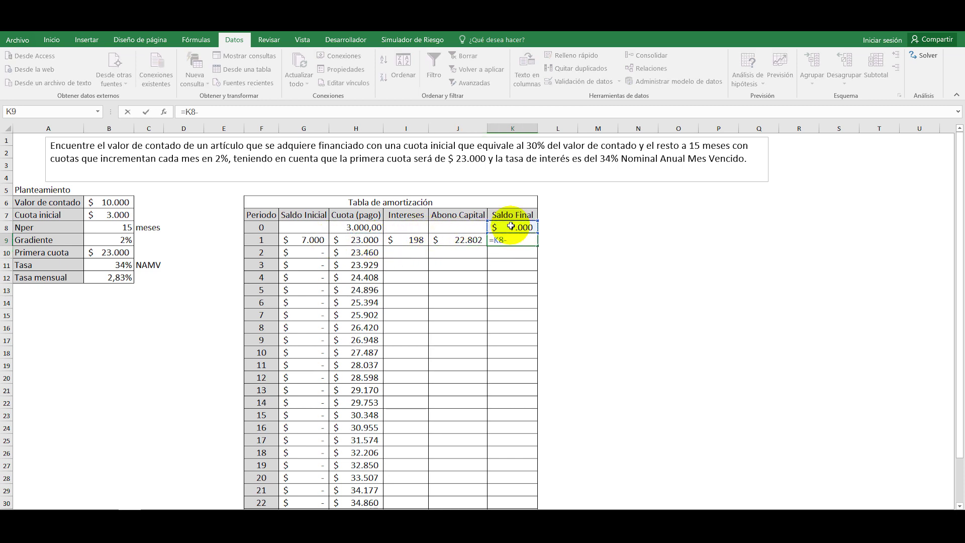
{"action": "left_click", "coordinate": [470, 240]}
{"action": "key", "text": "Return"}
{"action": "left_click_drag", "start_coordinate": [405, 239], "coordinate": [530, 247]}
{"action": "double_click", "coordinate": [530, 246]}
Run Goal Seek to bring the period 24 Saldo Final in K32 to 0 by changing the Valor de contado in B6, and accept the solution.
{"action": "scroll", "coordinate": [670, 297], "scroll_direction": "down", "scroll_amount": 2}
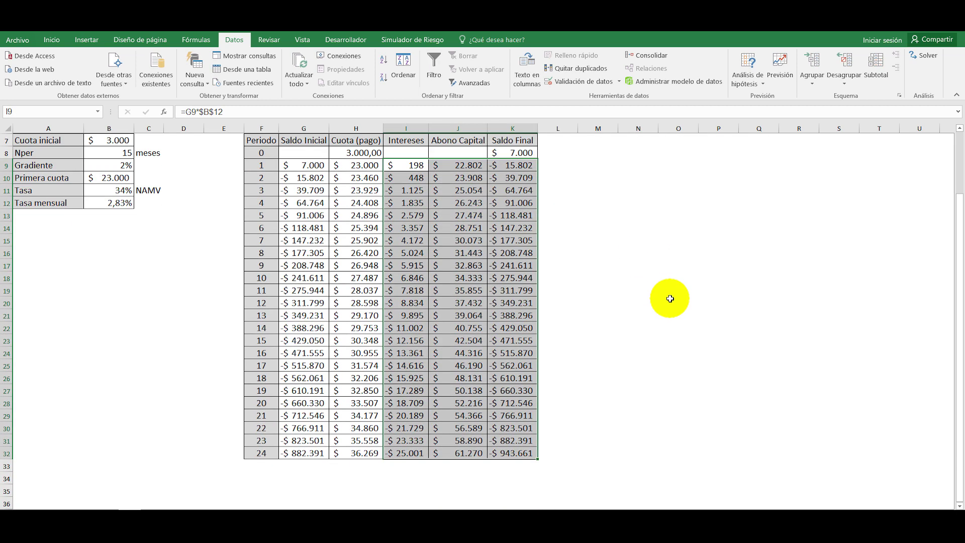
{"action": "left_click", "coordinate": [515, 453]}
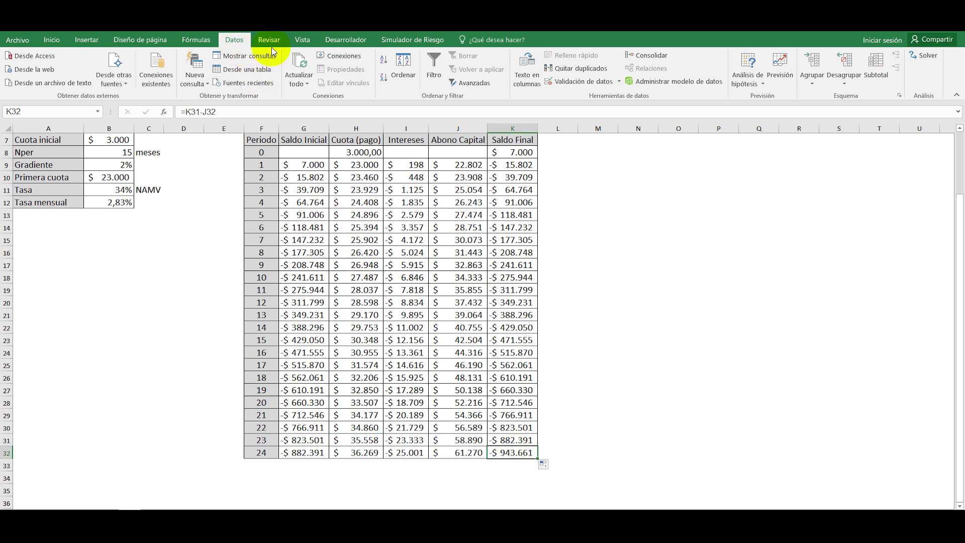
{"action": "left_click", "coordinate": [761, 98]}
{"action": "left_click", "coordinate": [769, 112]}
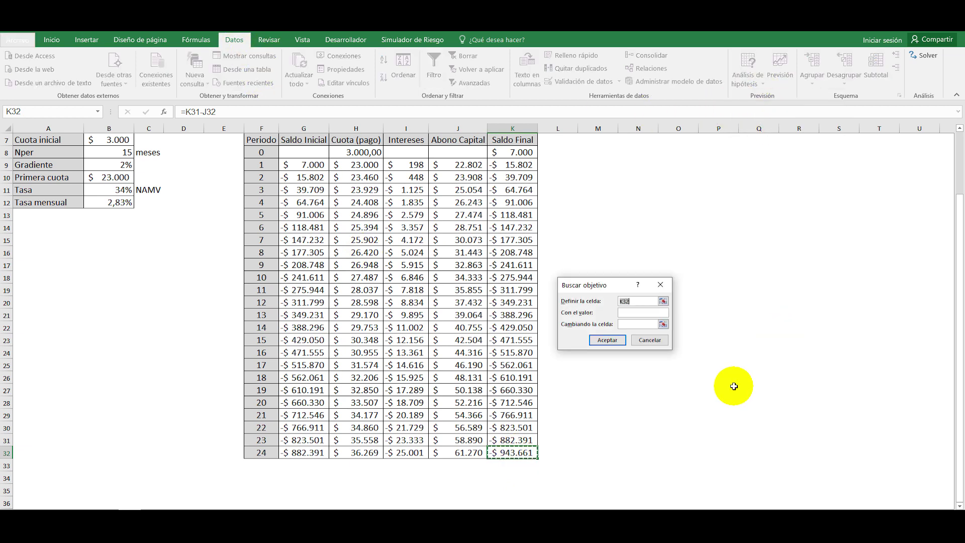
{"action": "scroll", "coordinate": [711, 357], "scroll_direction": "up", "scroll_amount": 2}
{"action": "scroll", "coordinate": [729, 352], "scroll_direction": "down", "scroll_amount": 3}
{"action": "left_click", "coordinate": [630, 312]}
{"action": "type", "text": "0"}
{"action": "left_click", "coordinate": [631, 324]}
{"action": "scroll", "coordinate": [749, 317], "scroll_direction": "up", "scroll_amount": 3}
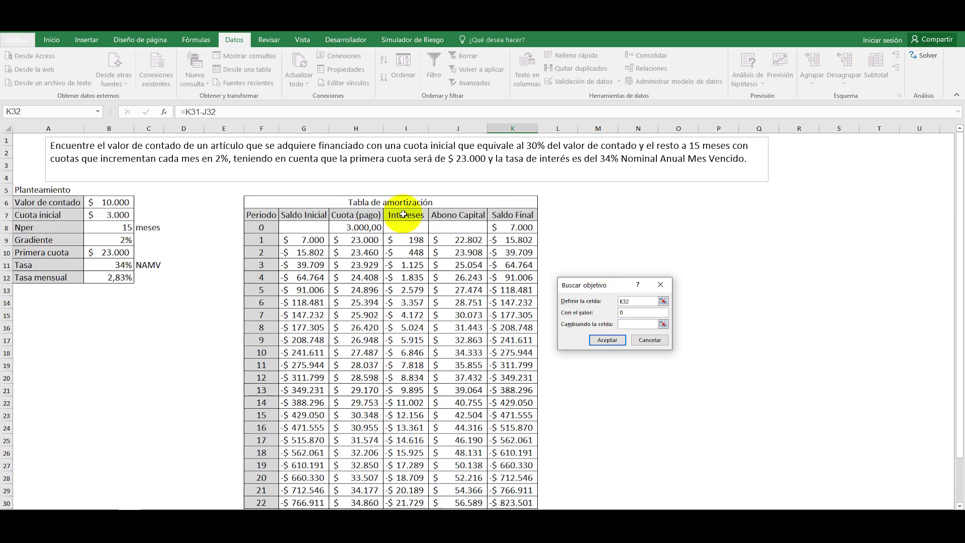
{"action": "left_click", "coordinate": [113, 202]}
{"action": "key", "text": "Return"}
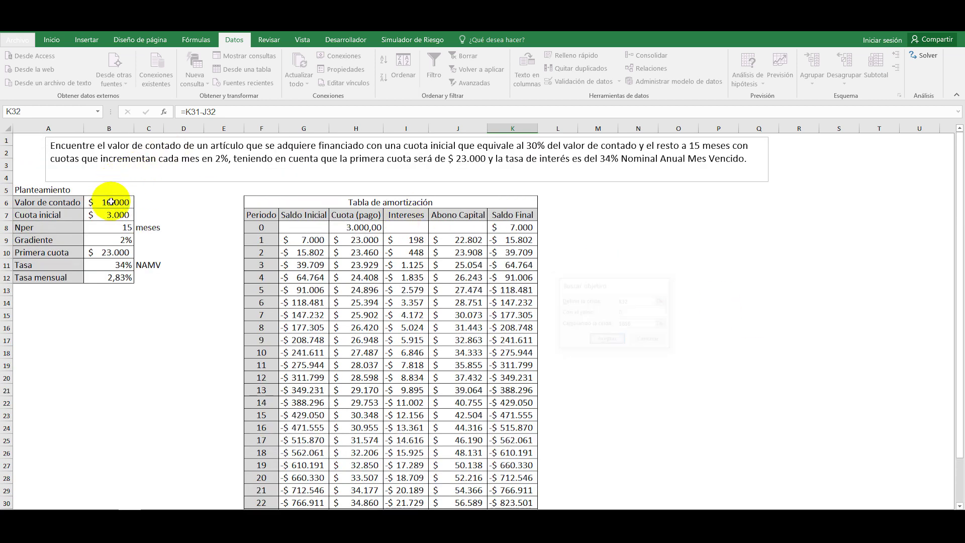
{"action": "left_click", "coordinate": [632, 339]}
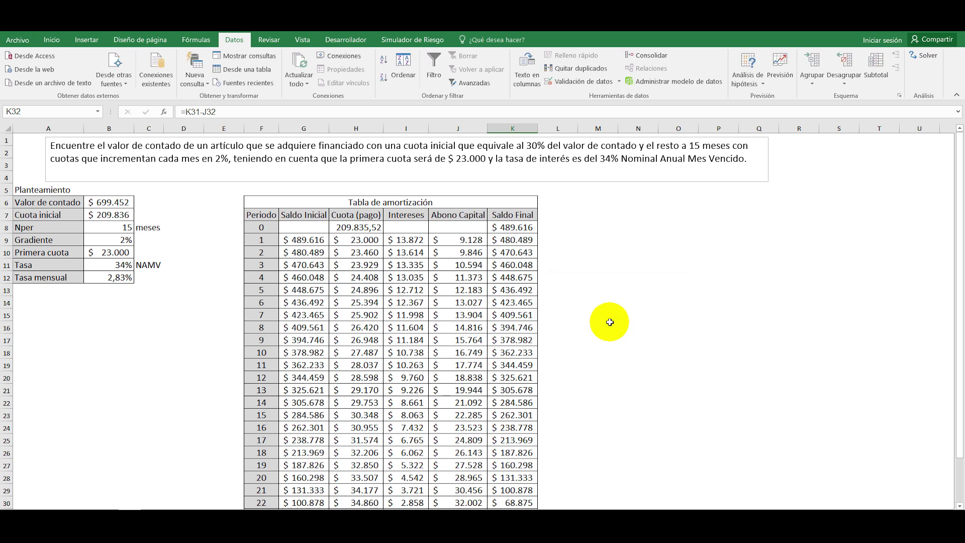